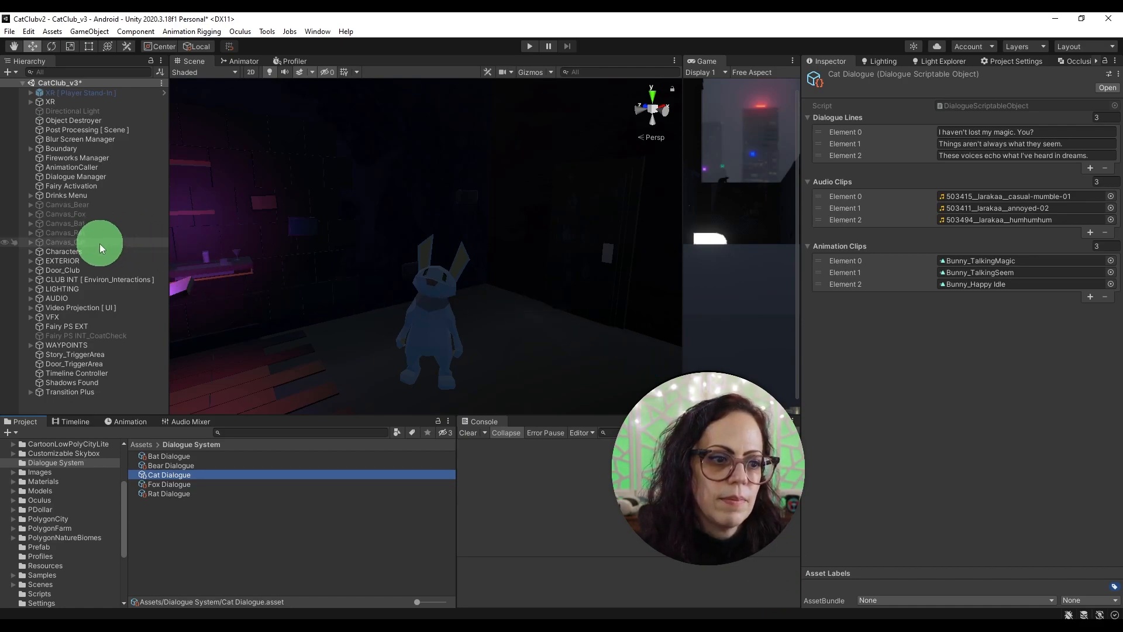
Step: Preview the scene in Play mode with Canvas_Cat temporarily active, and deactivate the canvas again
{"action": "left_click", "coordinate": [70, 242]}
{"action": "left_click", "coordinate": [832, 76]}
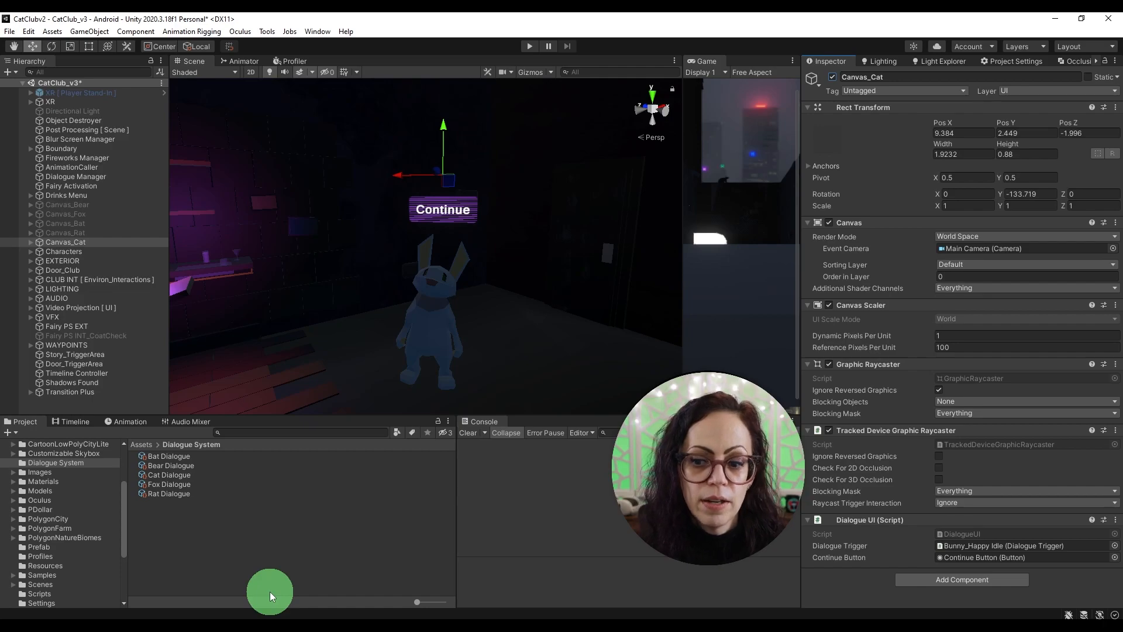
{"action": "left_click", "coordinate": [531, 47]}
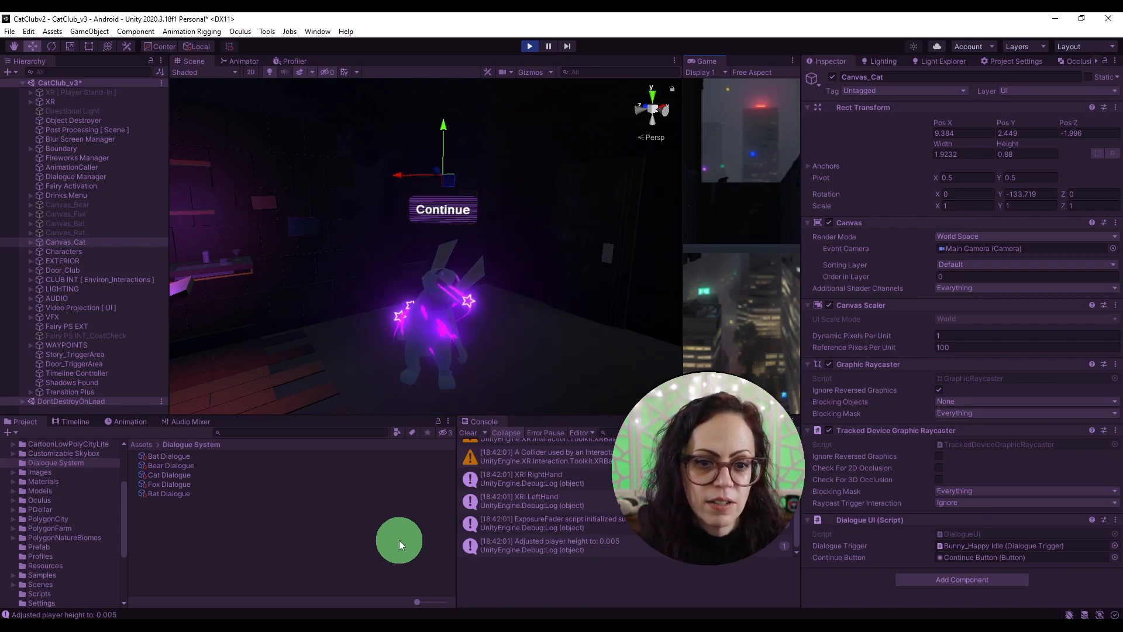
{"action": "left_click", "coordinate": [538, 47]}
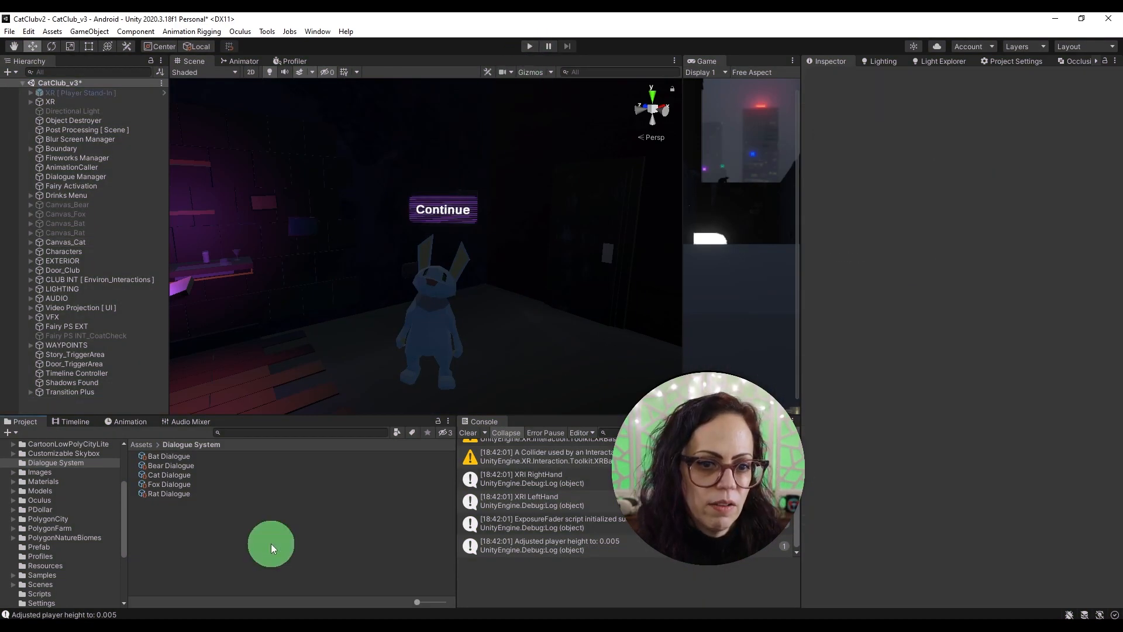
{"action": "left_click", "coordinate": [26, 243]}
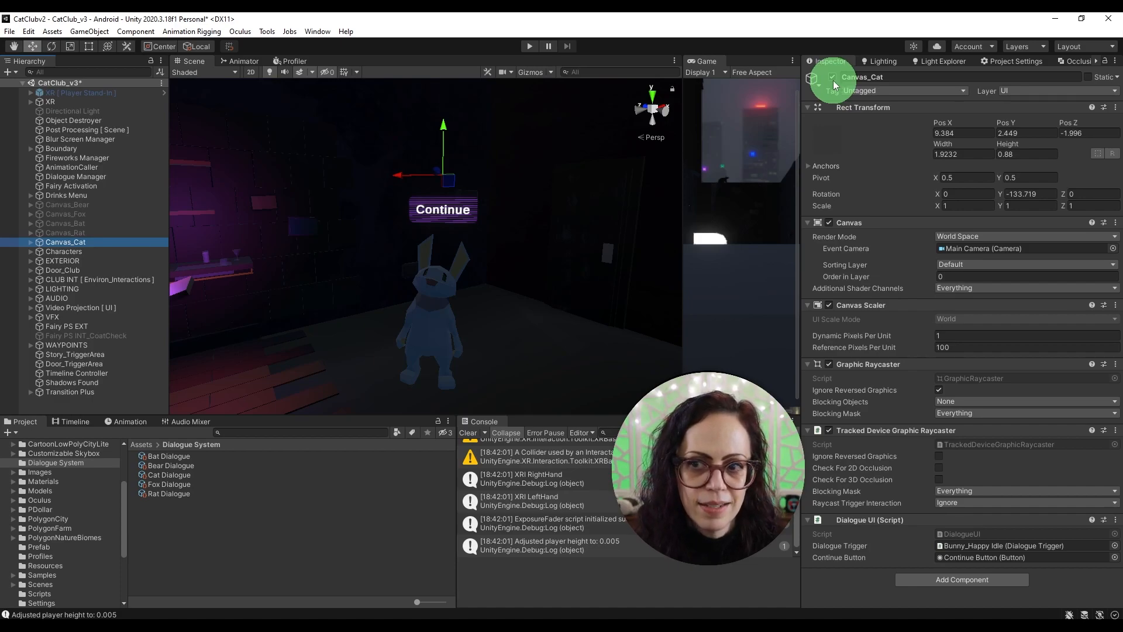
{"action": "left_click", "coordinate": [832, 78]}
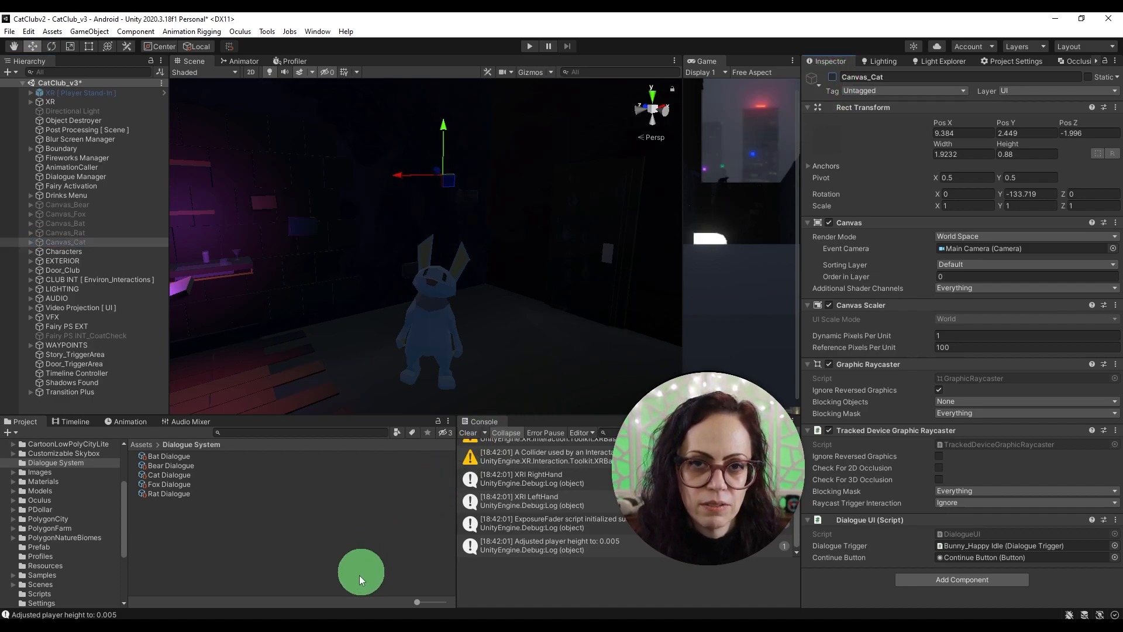
{"action": "left_click", "coordinate": [376, 563]}
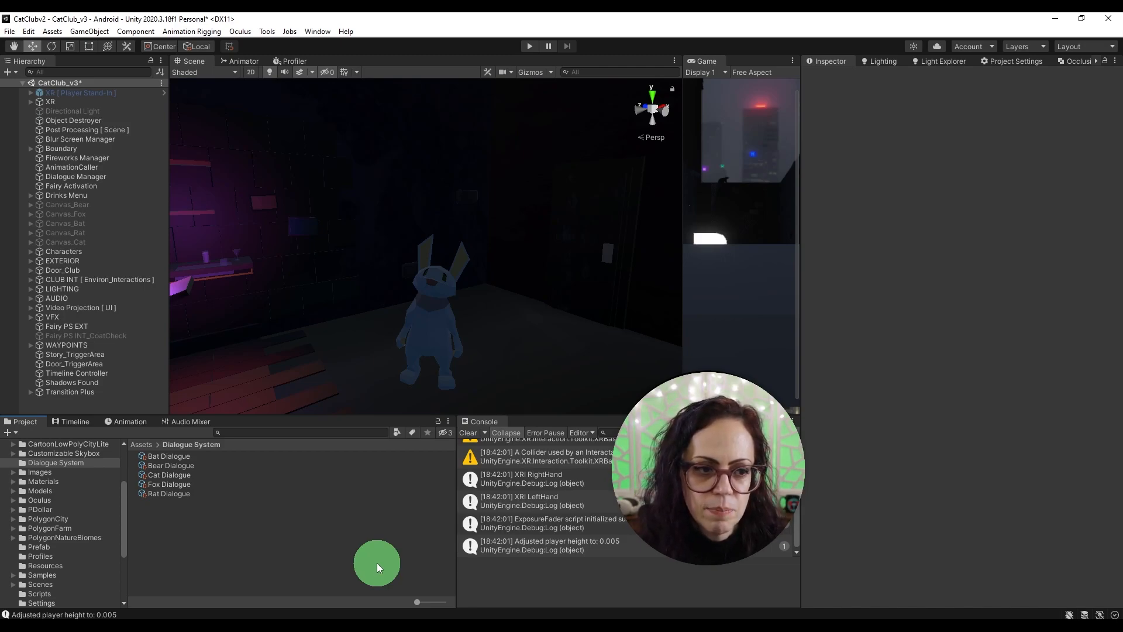
Step: Inspect the bunny character's box collider bounds and its dialogue and XR Simple Interactable components
{"action": "left_click", "coordinate": [427, 323]}
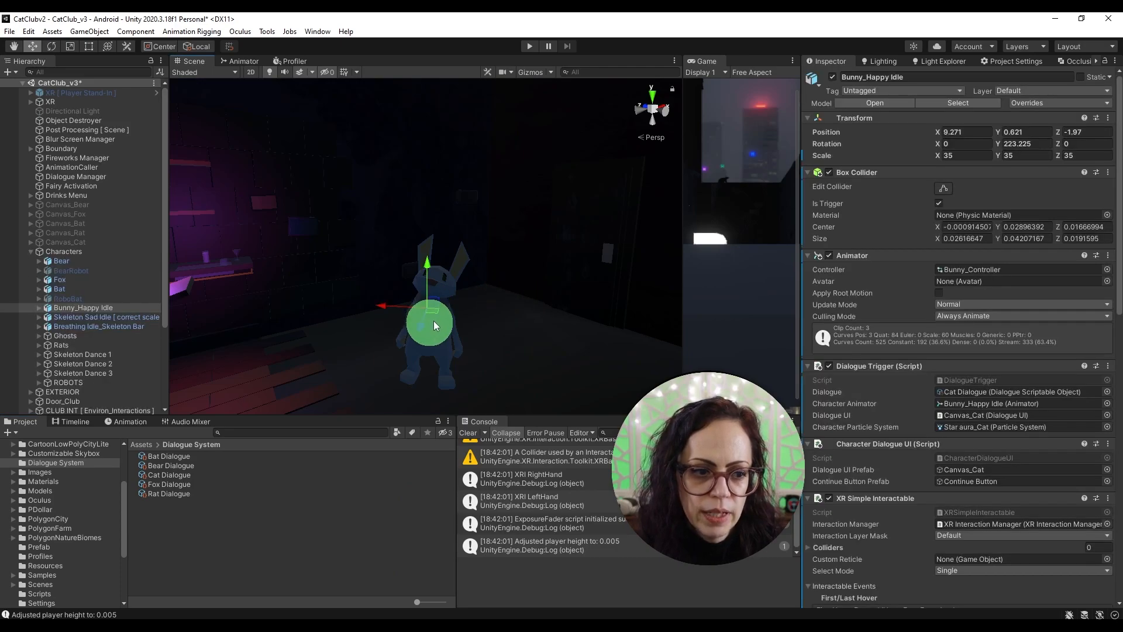
{"action": "left_click", "coordinate": [946, 186]}
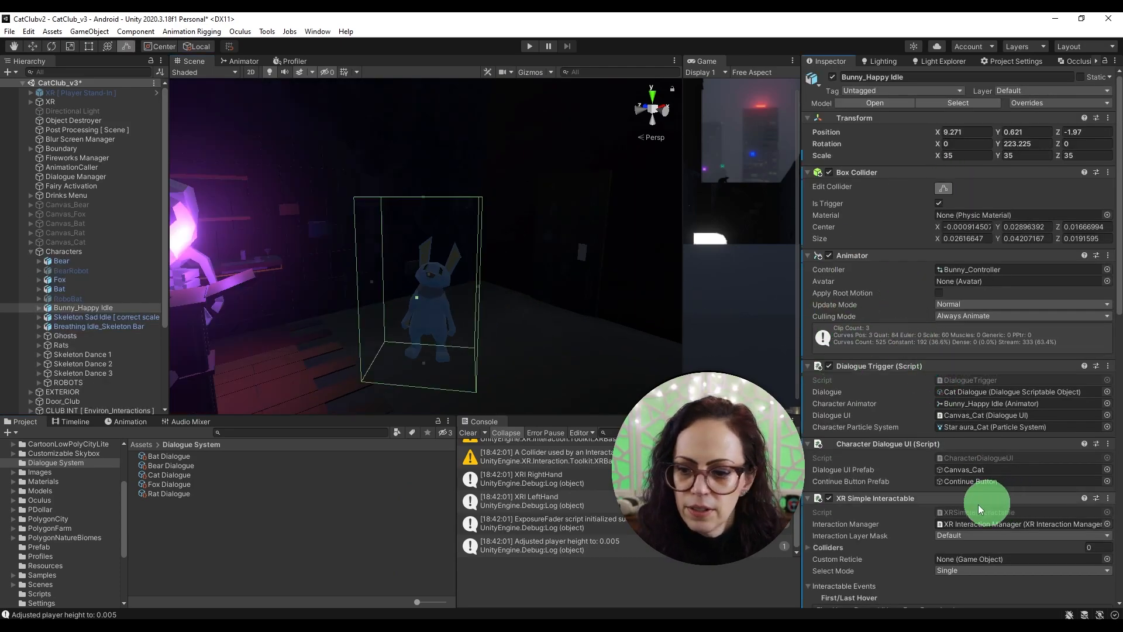
{"action": "scroll", "coordinate": [990, 502], "scroll_direction": "down", "scroll_amount": 4}
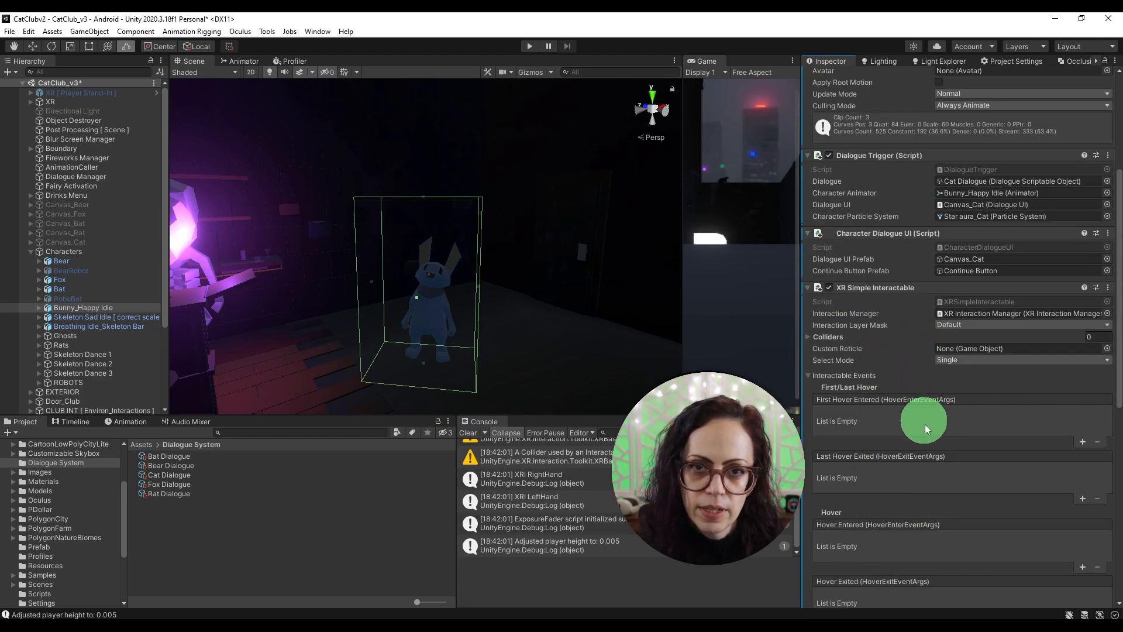
{"action": "scroll", "coordinate": [968, 465], "scroll_direction": "up", "scroll_amount": 2}
{"action": "scroll", "coordinate": [974, 468], "scroll_direction": "up", "scroll_amount": 2}
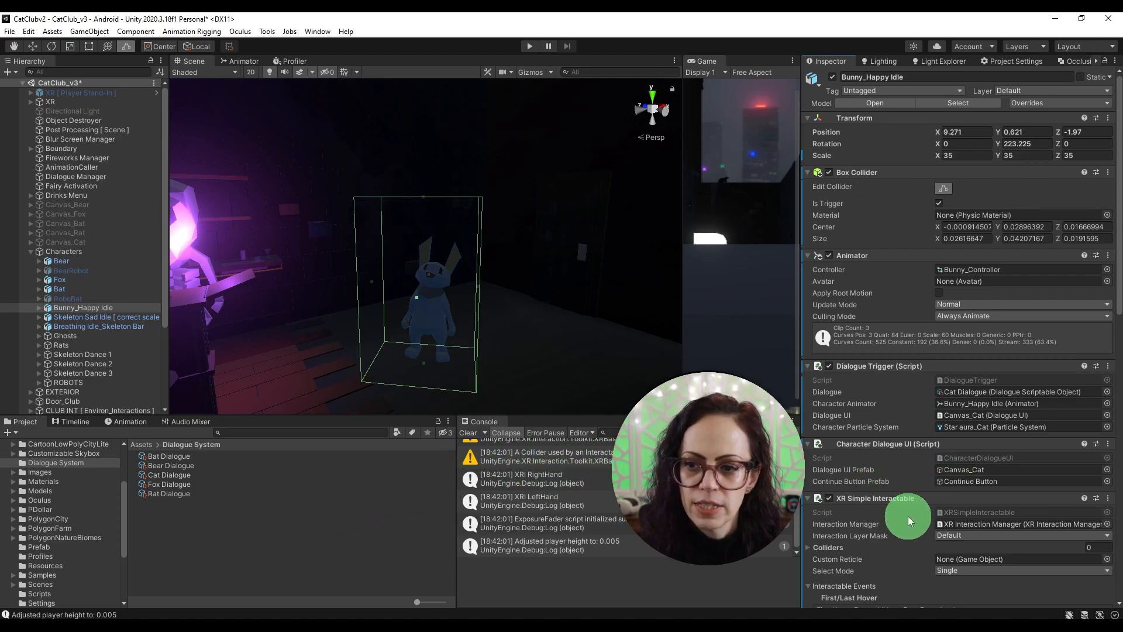
Step: Collapse the Characters group and inspect the components of Canvas_Cat and the Dialogue Manager object
{"action": "left_click", "coordinate": [31, 252]}
{"action": "left_click", "coordinate": [115, 242]}
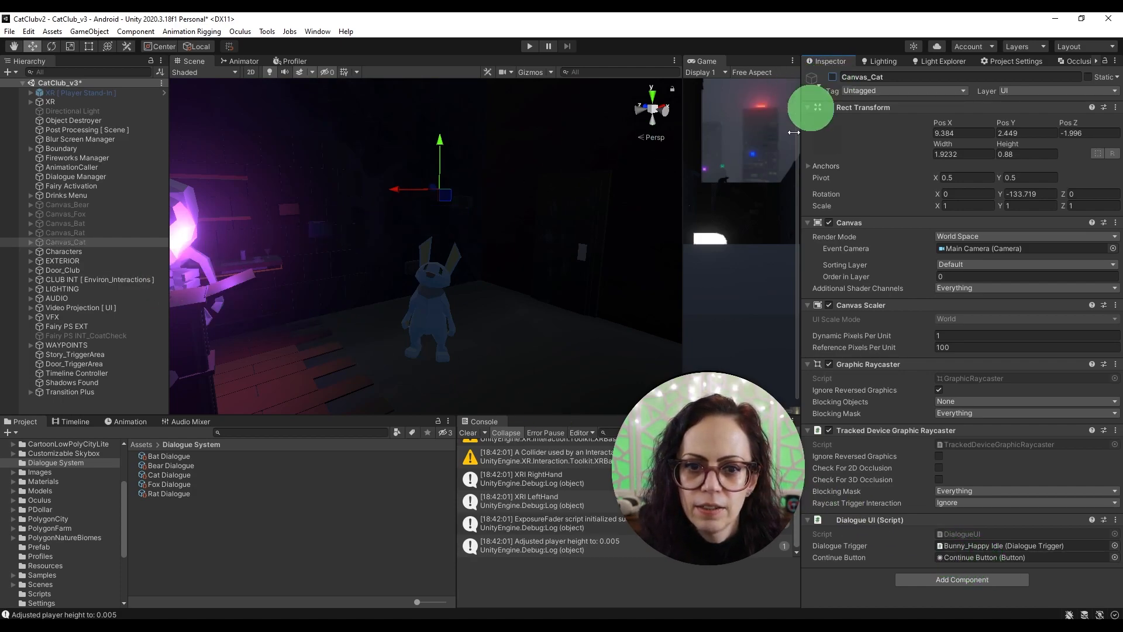
{"action": "left_click", "coordinate": [359, 546]}
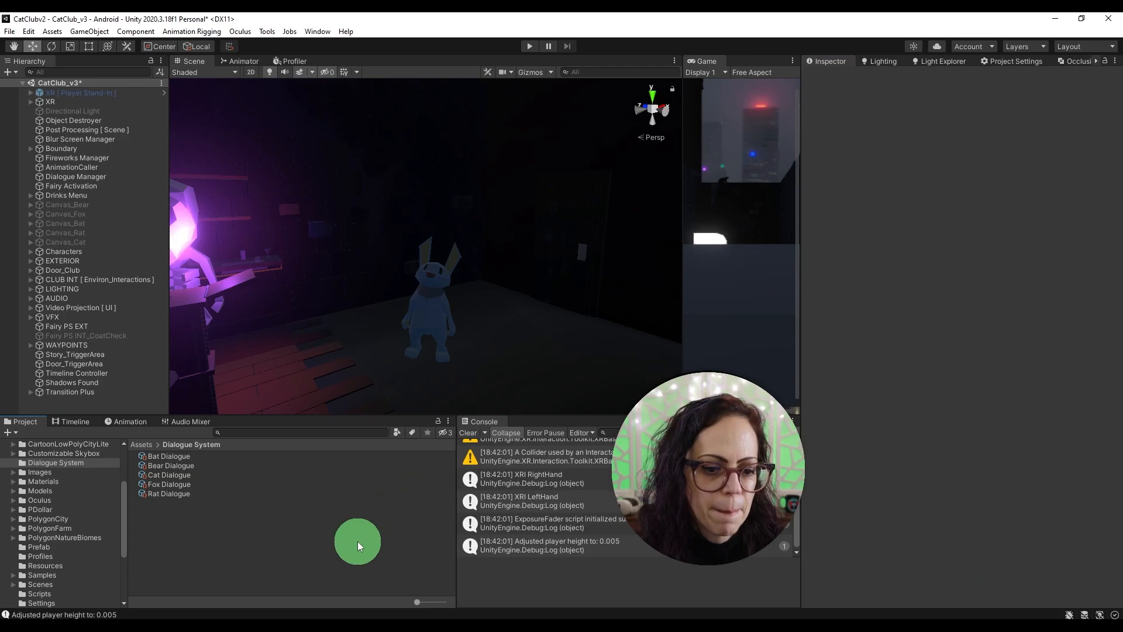
{"action": "left_click", "coordinate": [134, 176]}
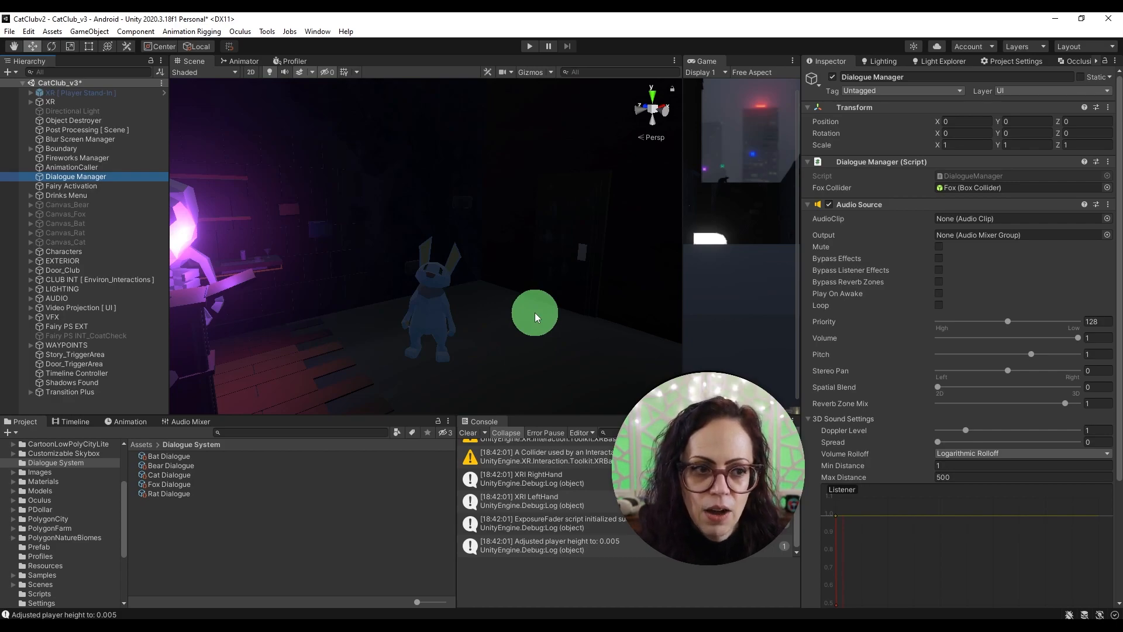
Step: Inspect the skeleton bartender behind the bar and the Canvas nested under it
{"action": "right_click_drag", "start_coordinate": [535, 312], "coordinate": [188, 257]}
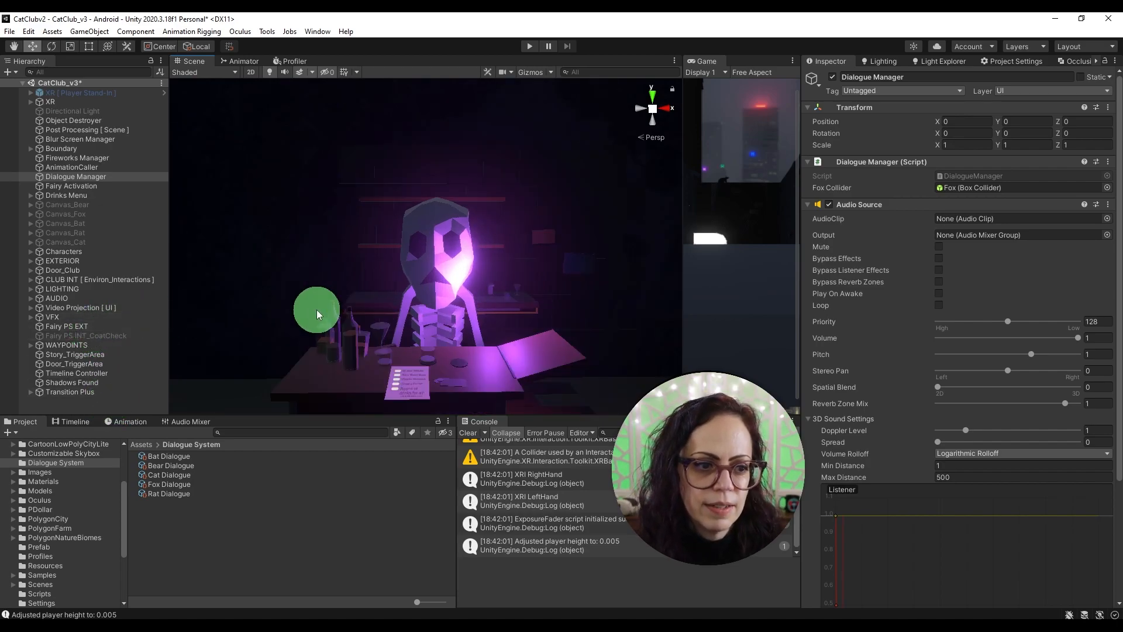
{"action": "left_click", "coordinate": [428, 289]}
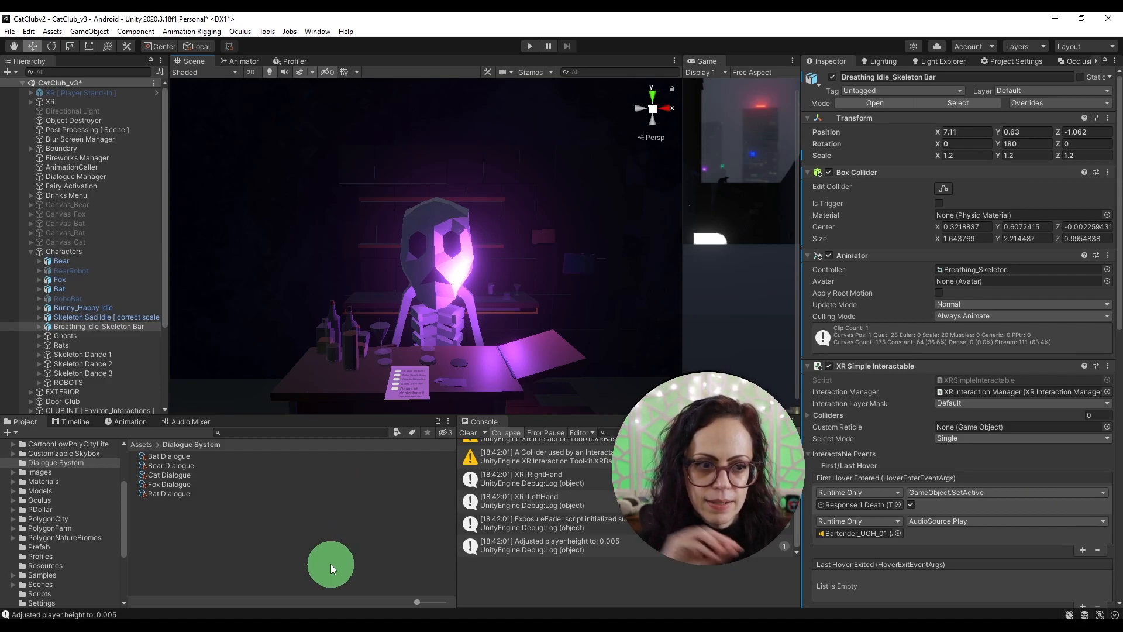
{"action": "left_click", "coordinate": [37, 325]}
{"action": "scroll", "coordinate": [118, 287], "scroll_direction": "down", "scroll_amount": 2}
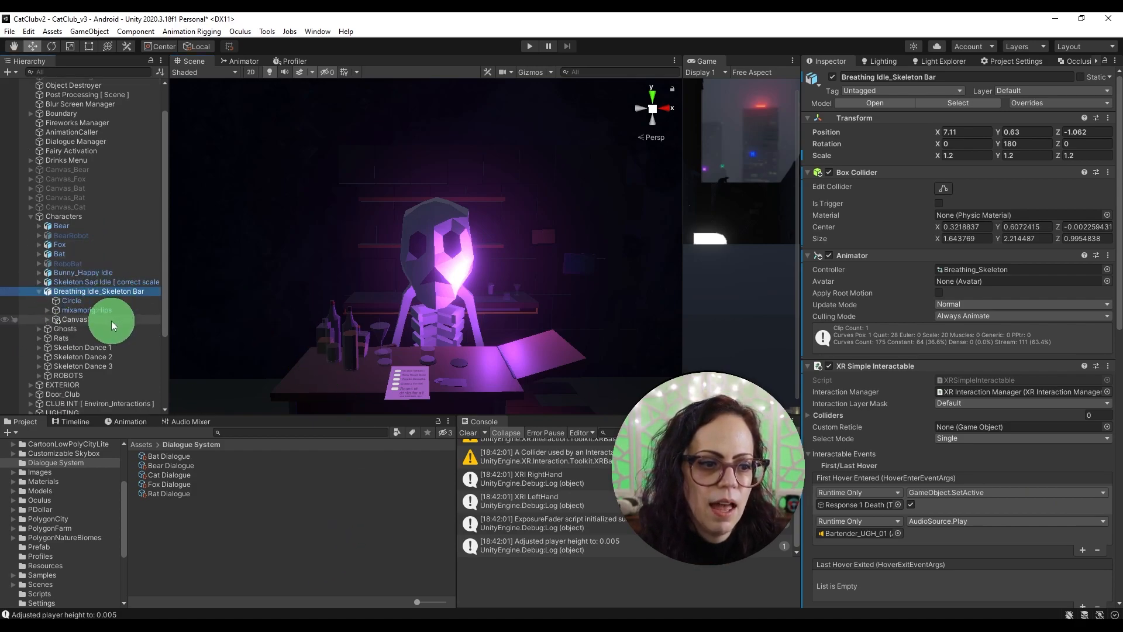
{"action": "left_click", "coordinate": [113, 321]}
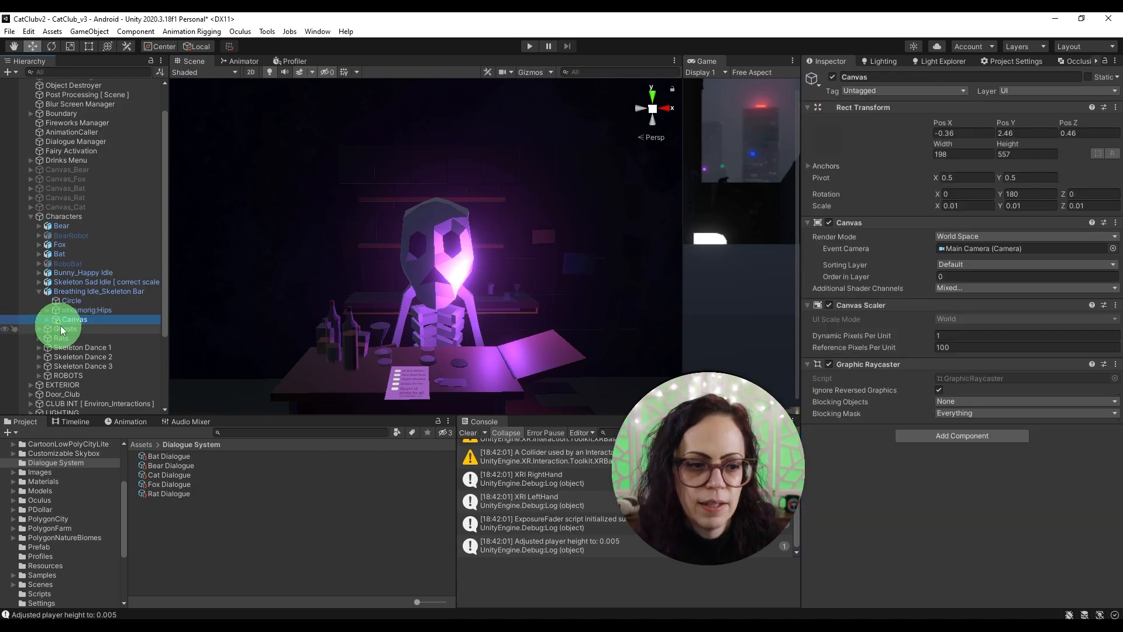
Step: Preview the Response 1 Death text under the bartender's Canvas by activating it briefly and deactivating it again
{"action": "left_click", "coordinate": [47, 319]}
{"action": "left_click", "coordinate": [136, 331]}
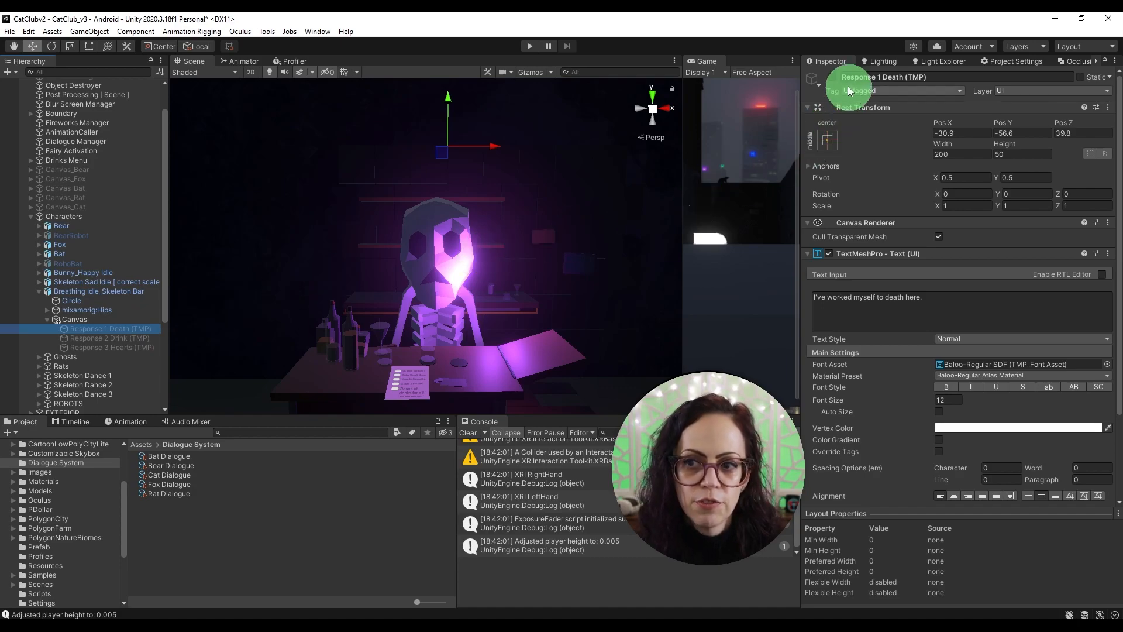
{"action": "left_click", "coordinate": [832, 78]}
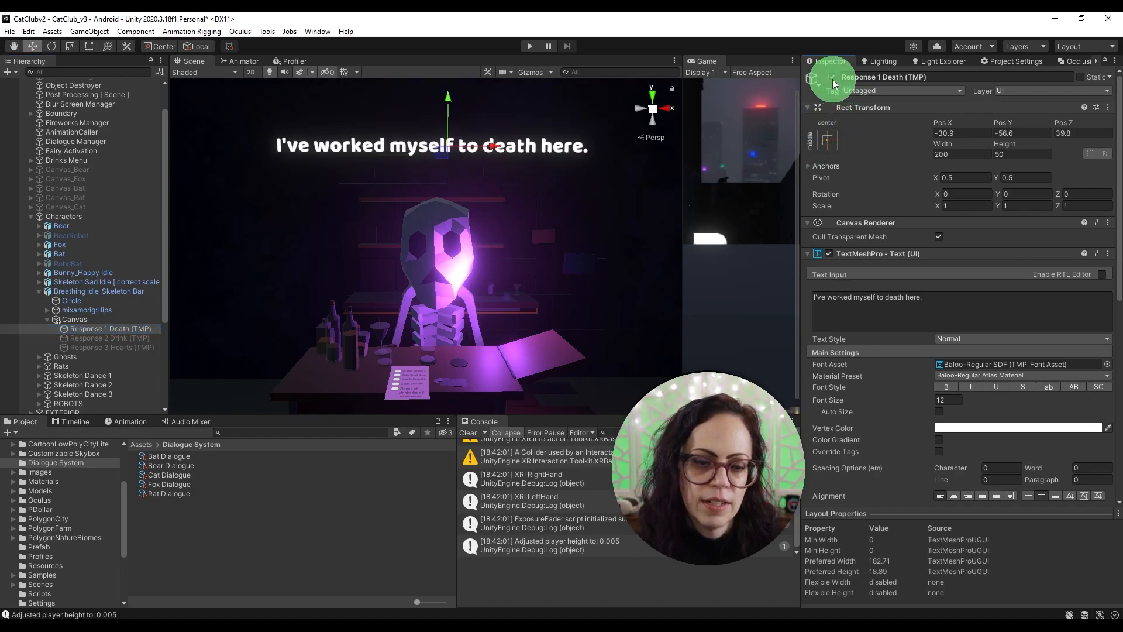
{"action": "left_click", "coordinate": [832, 78]}
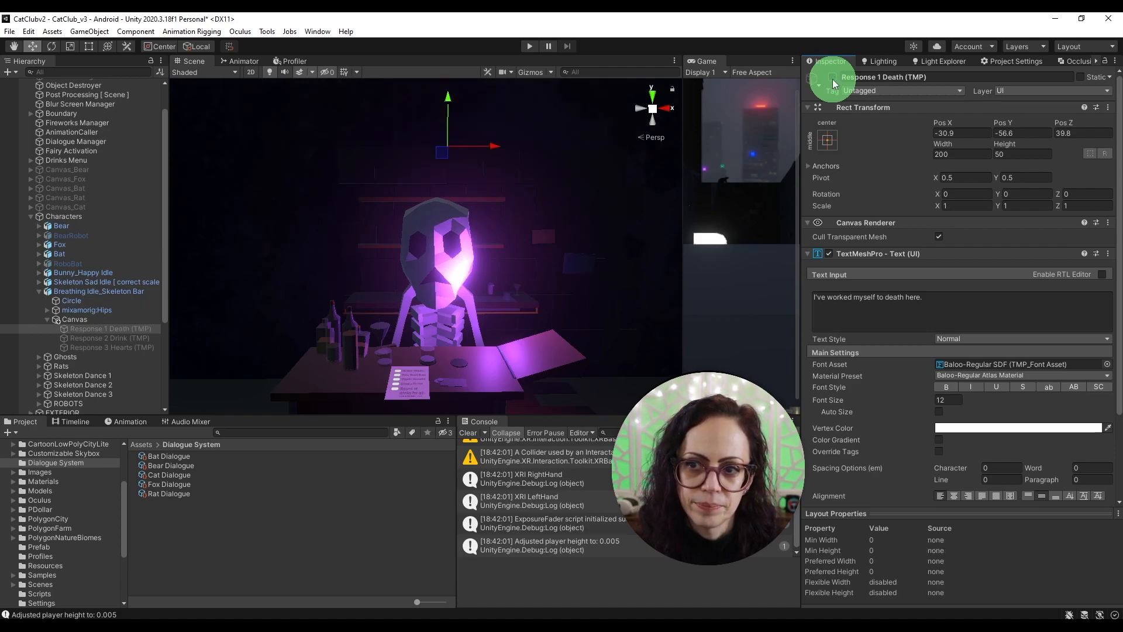
Step: Preview the Response 2 Drink and Response 3 Hearts texts one at a time, deactivating each one again
{"action": "left_click", "coordinate": [130, 337]}
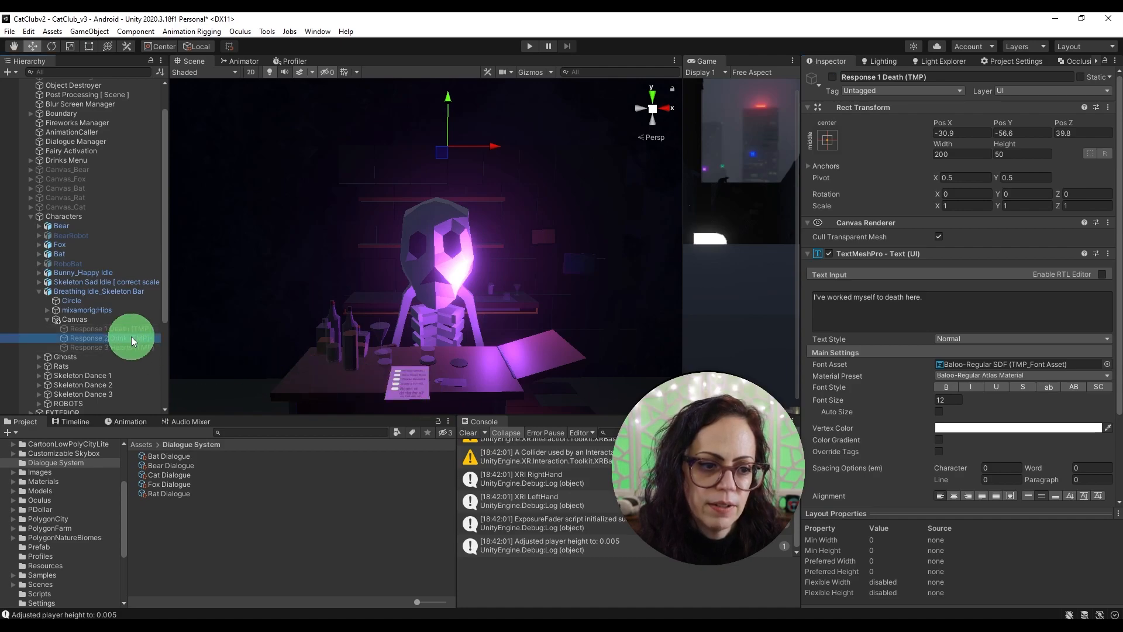
{"action": "left_click", "coordinate": [833, 78]}
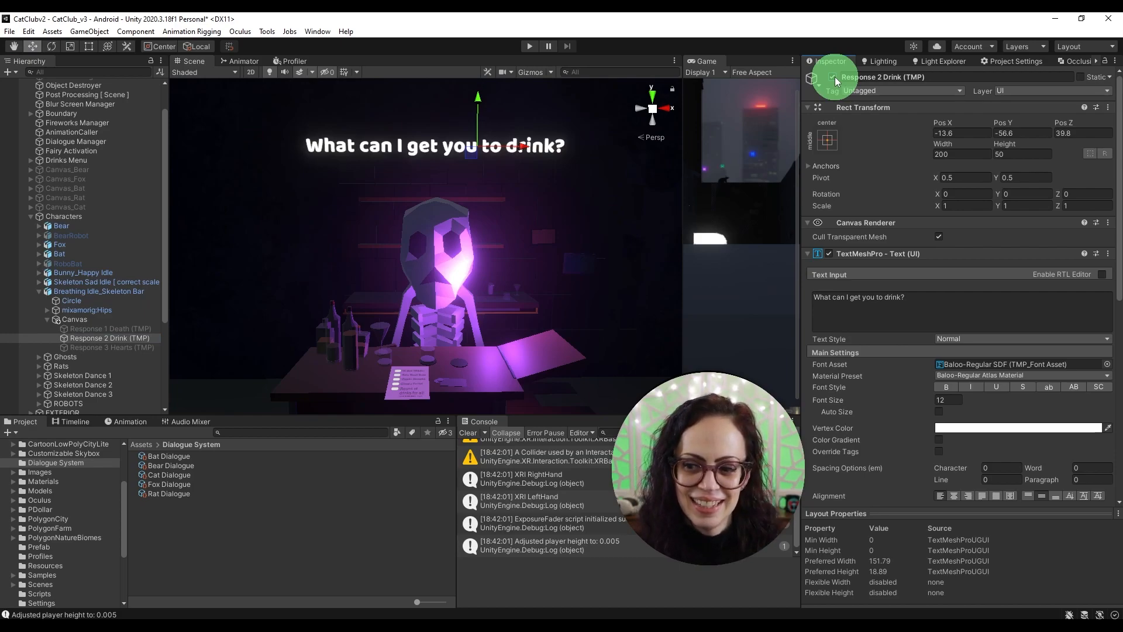
{"action": "left_click", "coordinate": [833, 77]}
{"action": "left_click", "coordinate": [125, 348]}
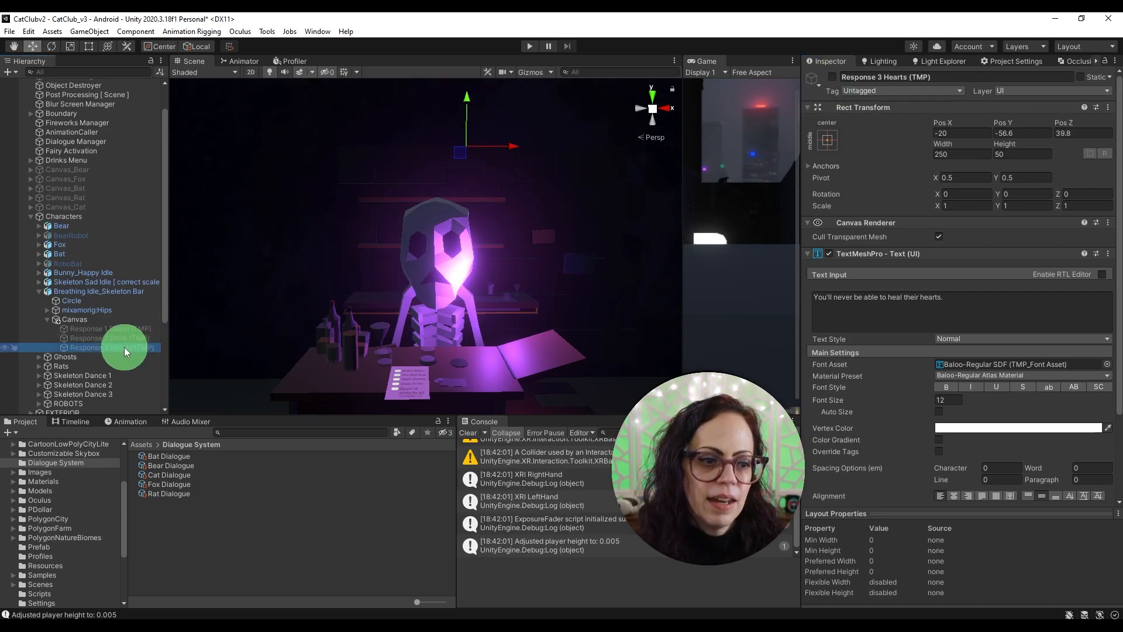
{"action": "left_click", "coordinate": [833, 78]}
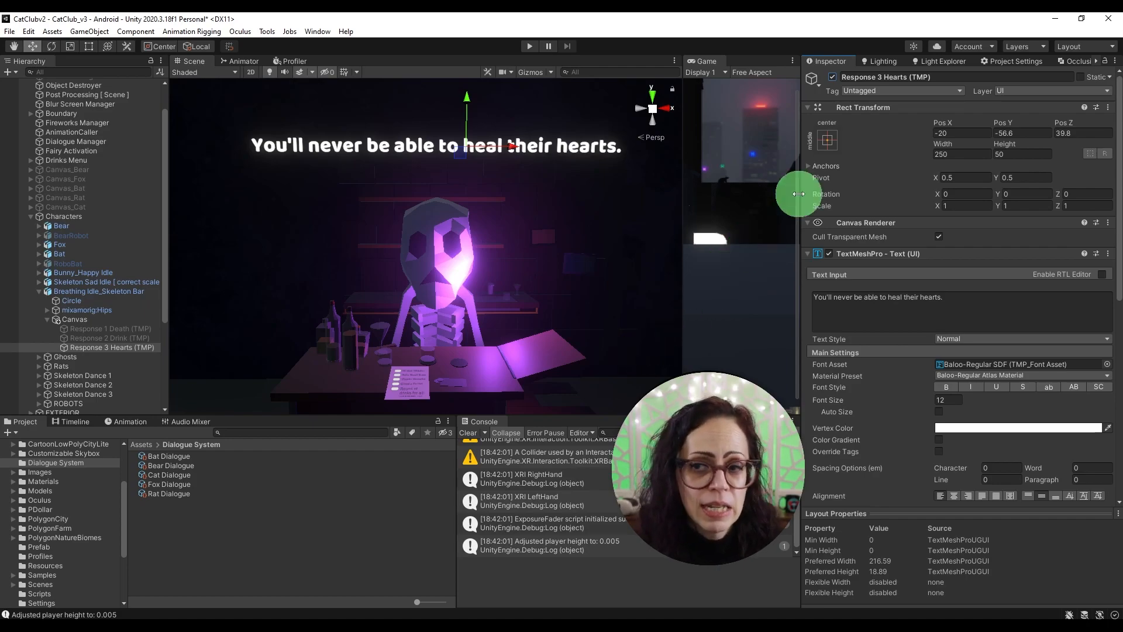
{"action": "left_click", "coordinate": [832, 76]}
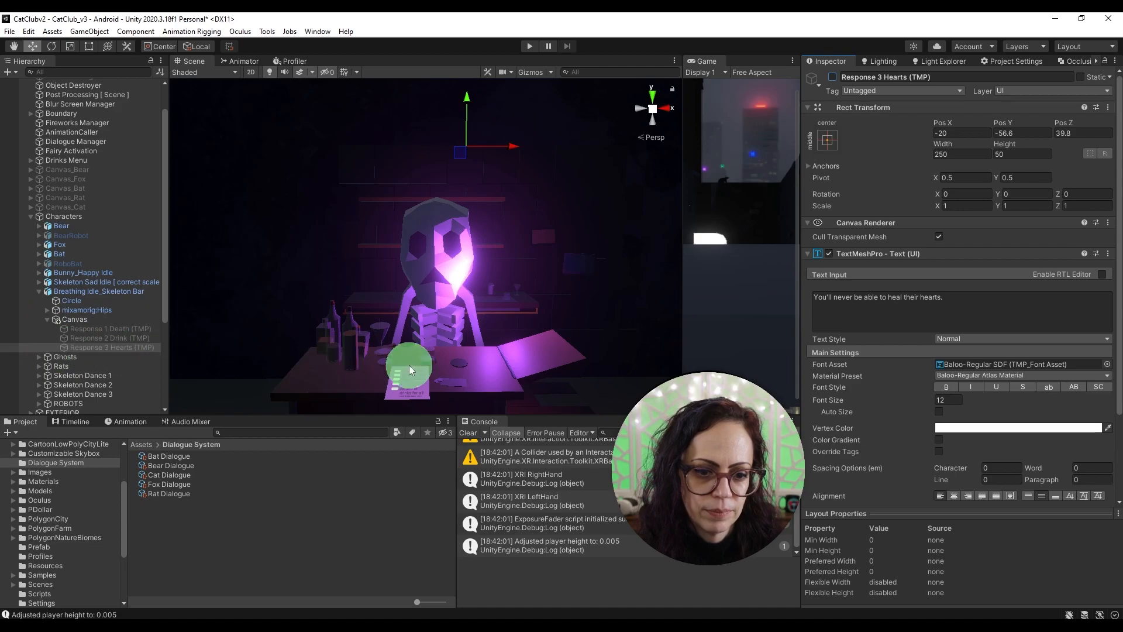
Step: Review the interactable hover events on Breathing Idle_Skeleton Bar and collapse its child objects
{"action": "left_click", "coordinate": [47, 321]}
{"action": "left_click", "coordinate": [104, 292]}
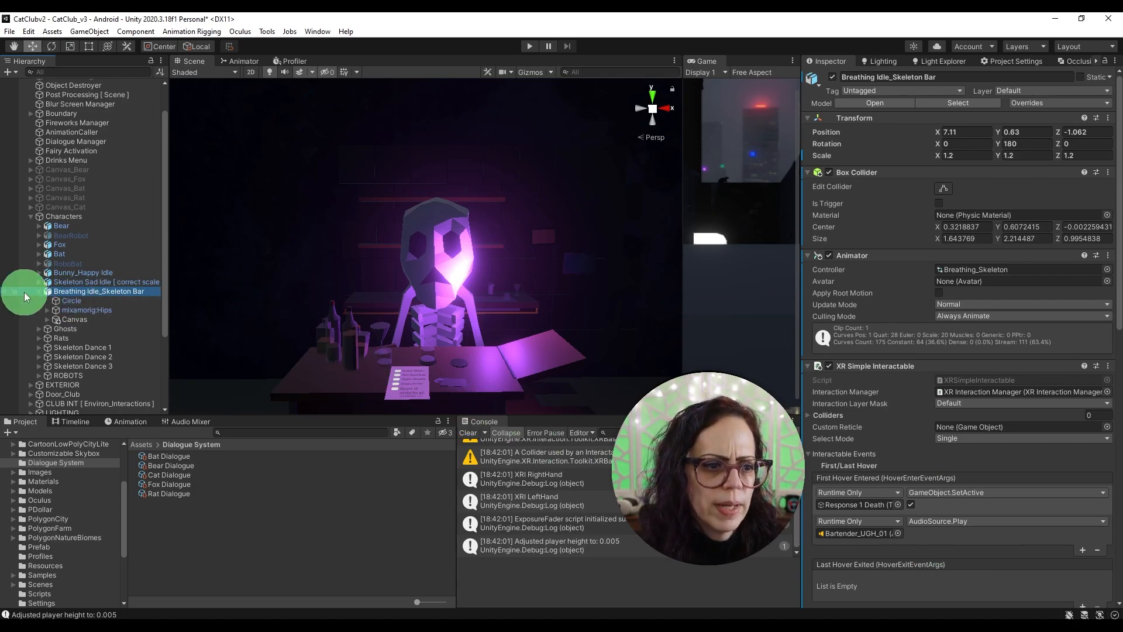
{"action": "left_click", "coordinate": [38, 291]}
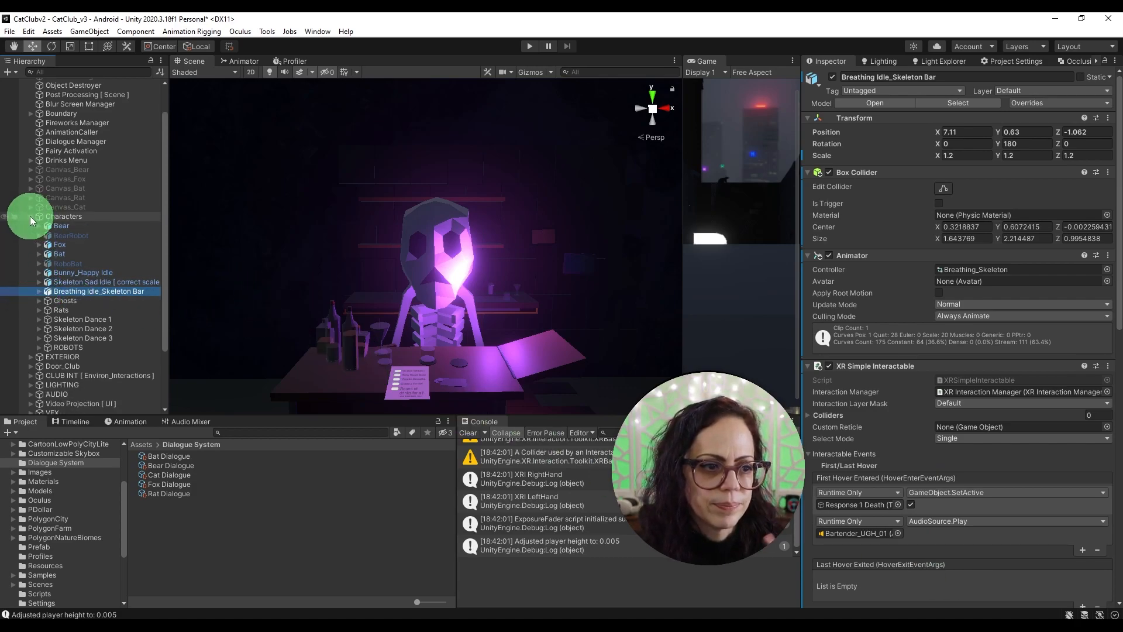
Step: Inspect the Drinks Menu object's components and the drink toggles under its Canvas_Drinks_UI, and collapse the object again
{"action": "left_click", "coordinate": [29, 216]}
{"action": "left_click", "coordinate": [74, 199]}
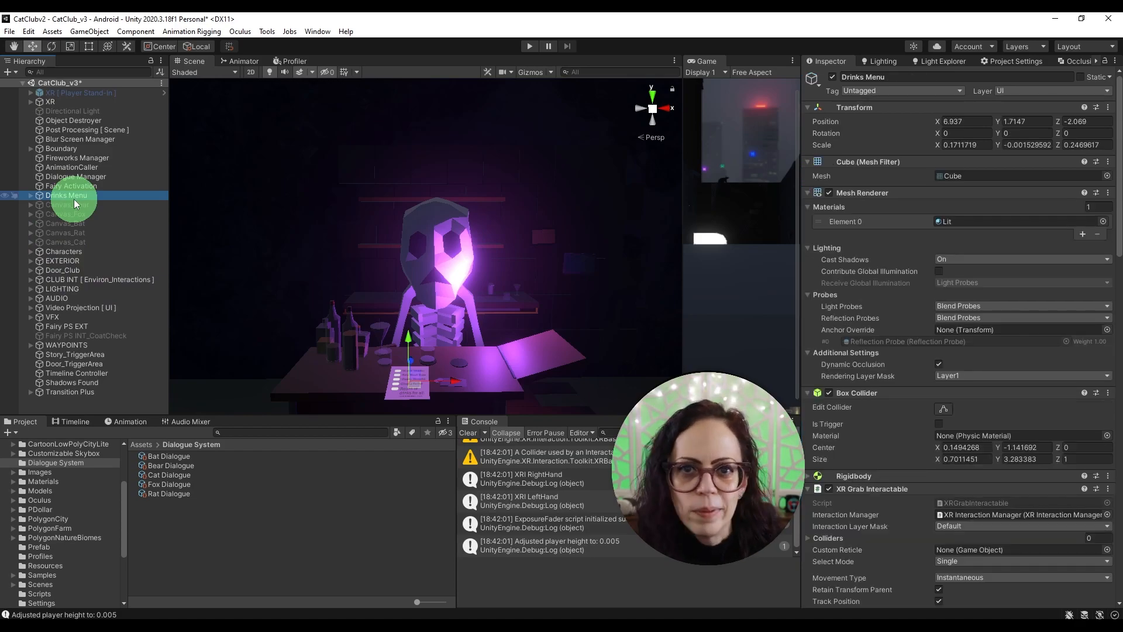
{"action": "left_click", "coordinate": [31, 197]}
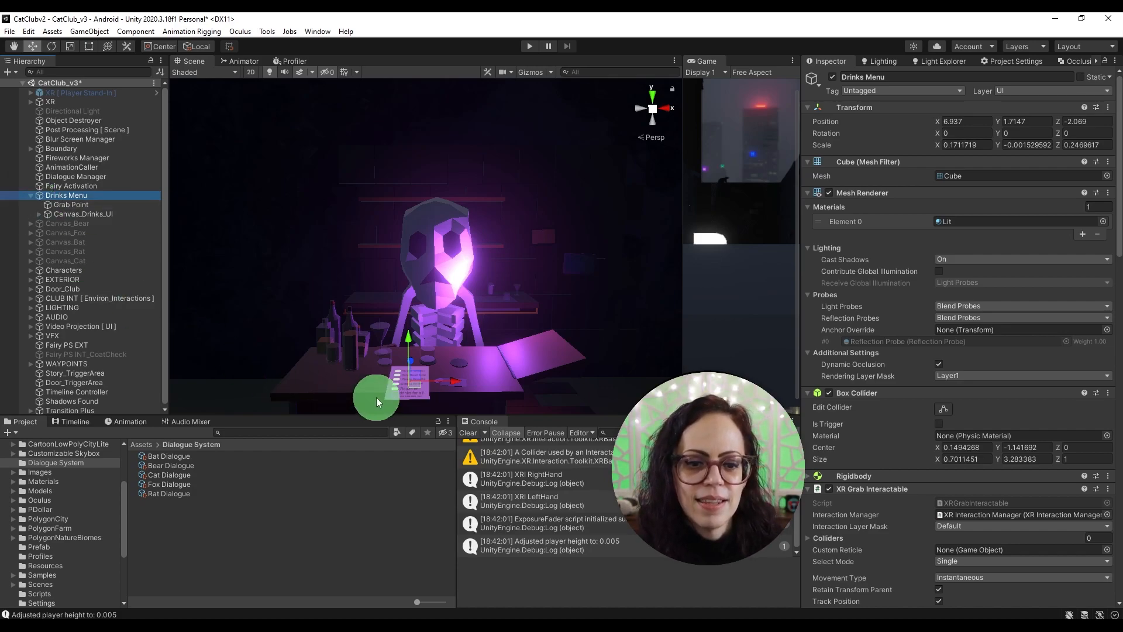
{"action": "left_click", "coordinate": [39, 215]}
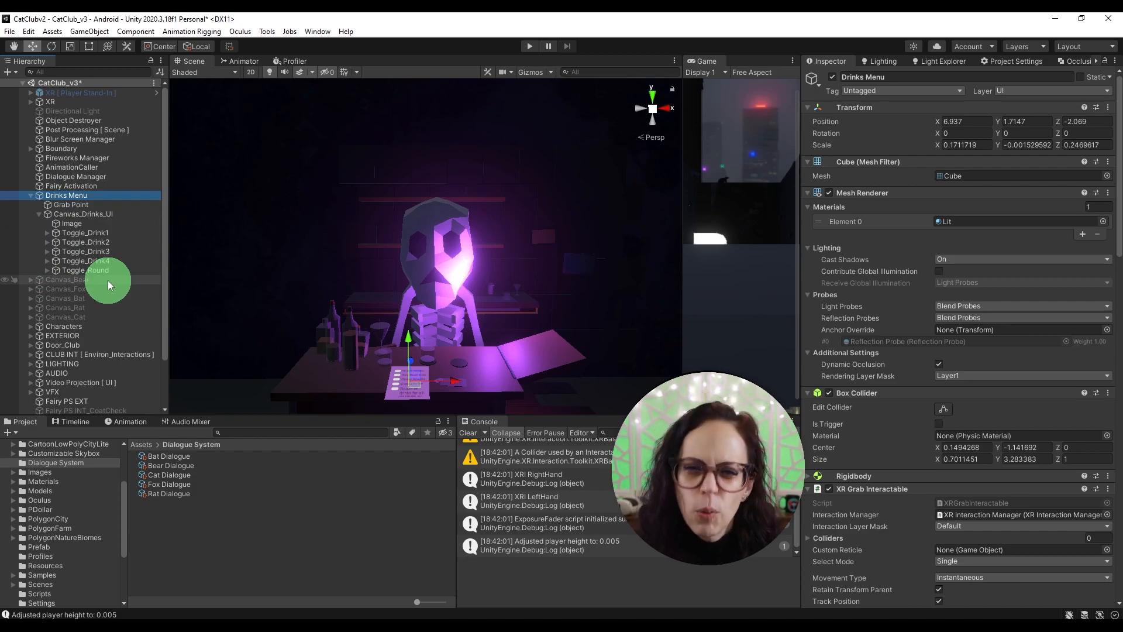
{"action": "left_click", "coordinate": [31, 196]}
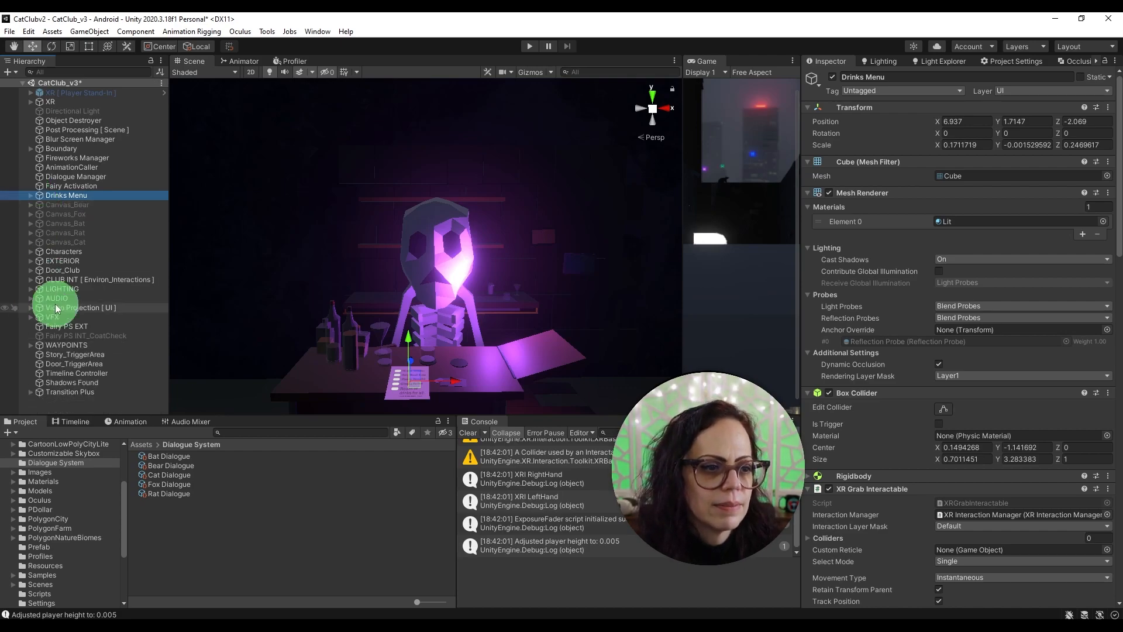
{"action": "left_click", "coordinate": [86, 402]}
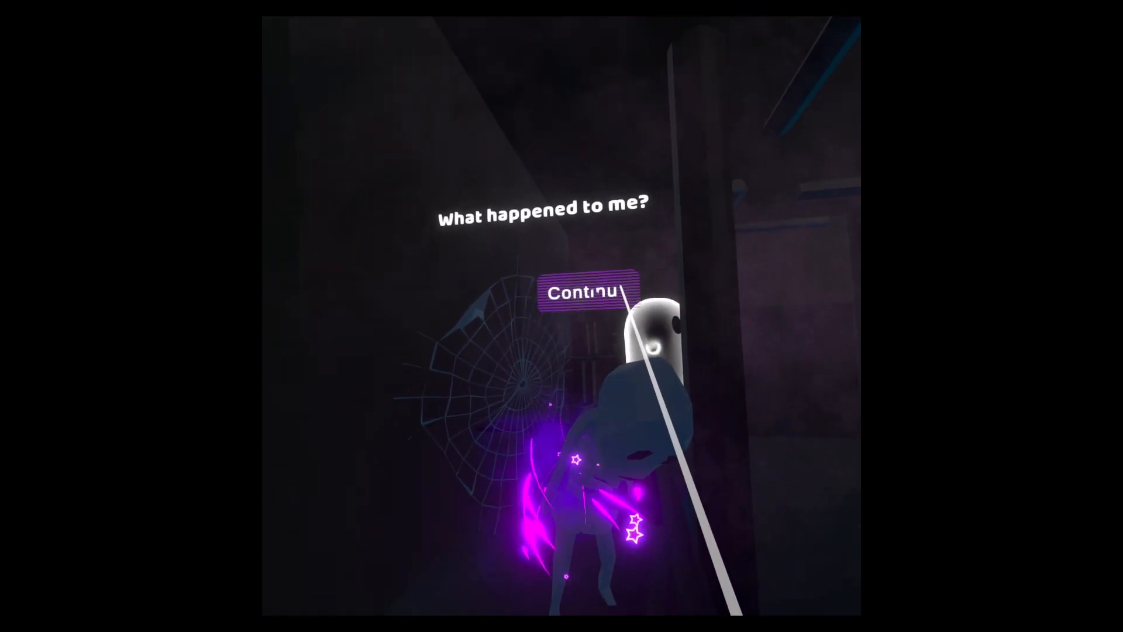
{"action": "left_click", "coordinate": [589, 283]}
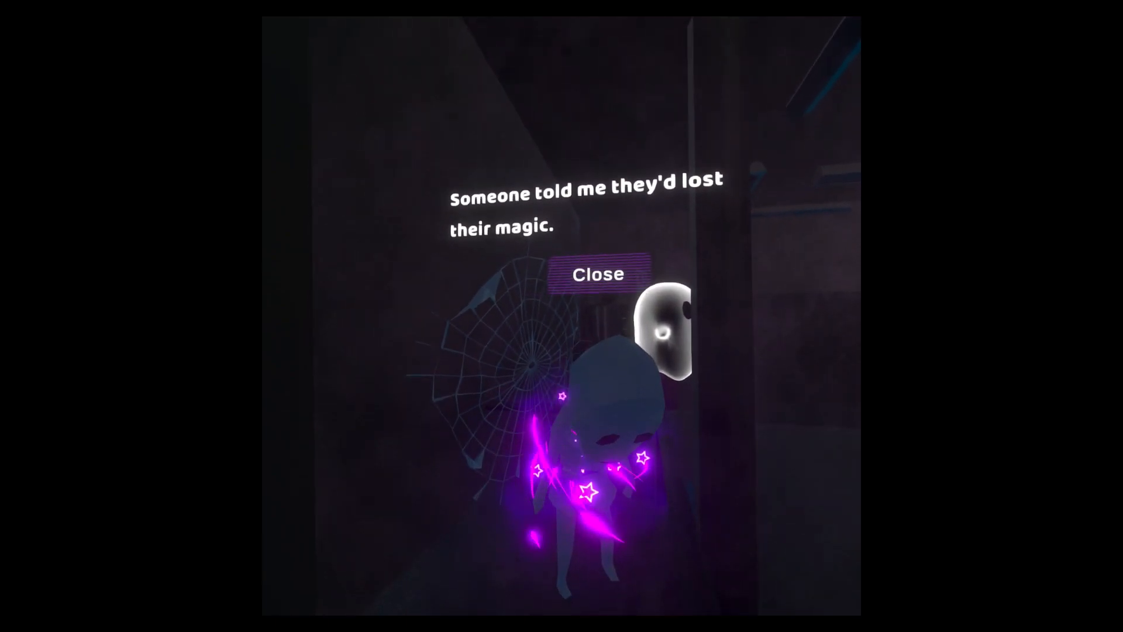
{"action": "left_click", "coordinate": [603, 275]}
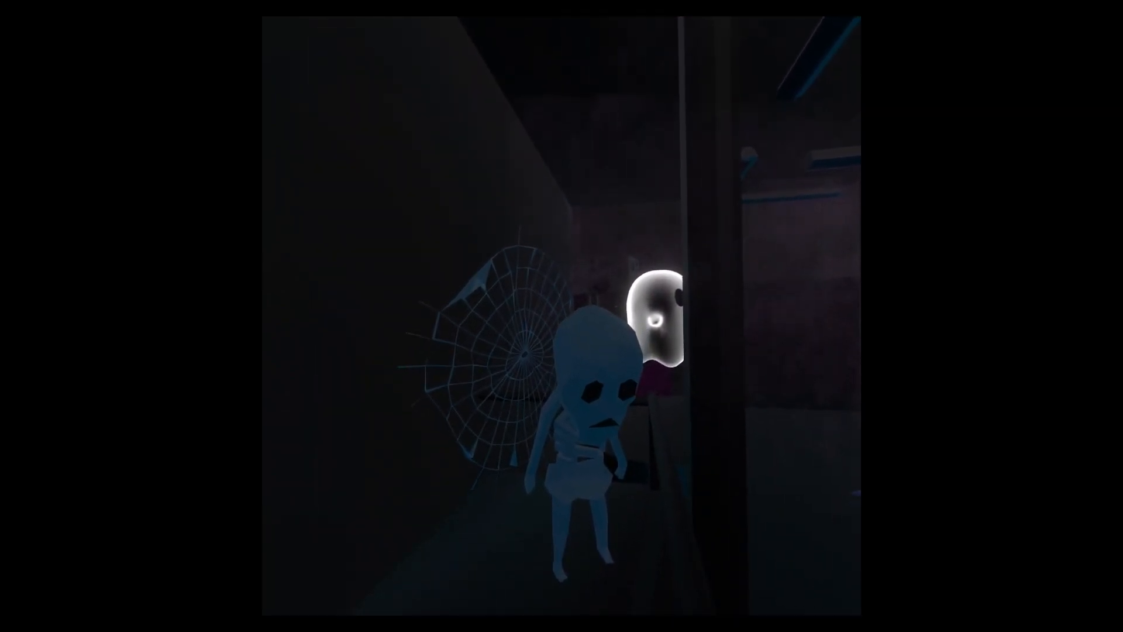